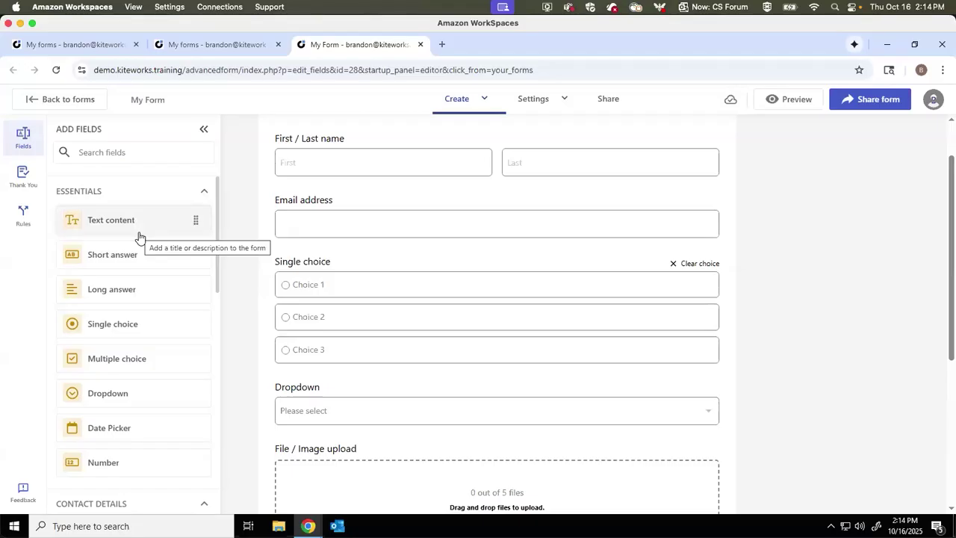
Review the available field types from Essentials through Rating Scales, and view the Verification field's Smart Captcha setting.
{"action": "scroll", "coordinate": [139, 237], "scroll_direction": "down", "scroll_amount": 1}
{"action": "scroll", "coordinate": [139, 239], "scroll_direction": "down", "scroll_amount": 2}
{"action": "scroll", "coordinate": [139, 242], "scroll_direction": "down", "scroll_amount": 2}
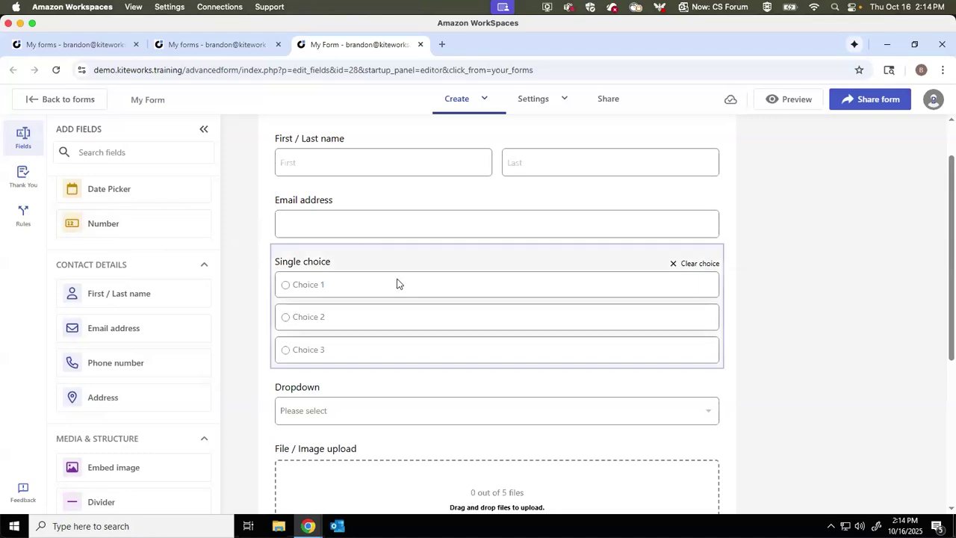
{"action": "scroll", "coordinate": [493, 331], "scroll_direction": "down", "scroll_amount": 2}
{"action": "scroll", "coordinate": [328, 385], "scroll_direction": "down", "scroll_amount": 2}
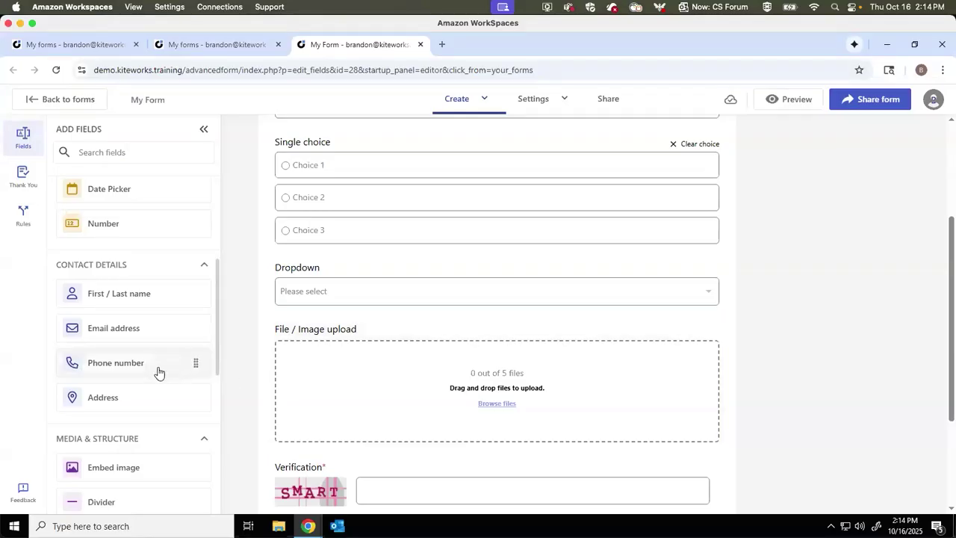
{"action": "scroll", "coordinate": [156, 372], "scroll_direction": "down", "scroll_amount": 1}
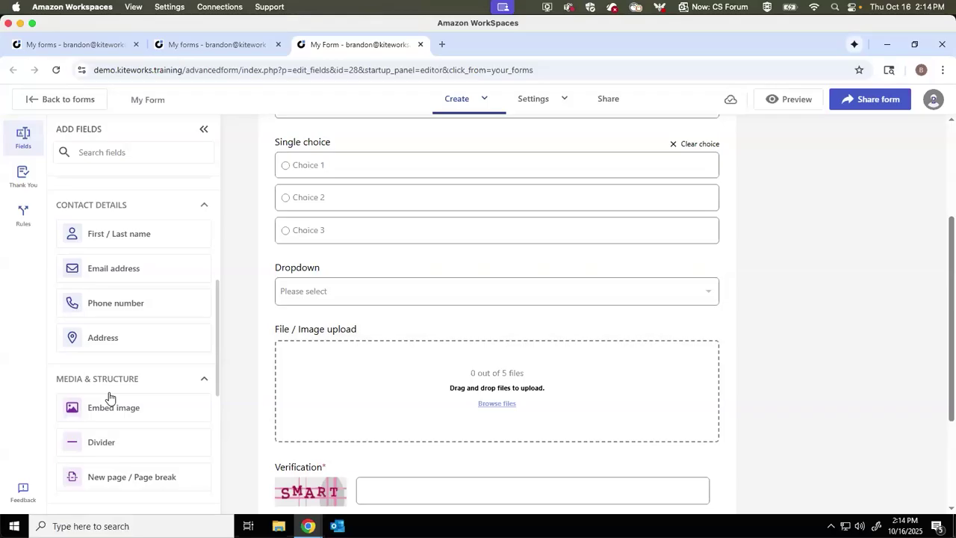
{"action": "scroll", "coordinate": [109, 393], "scroll_direction": "down", "scroll_amount": 3}
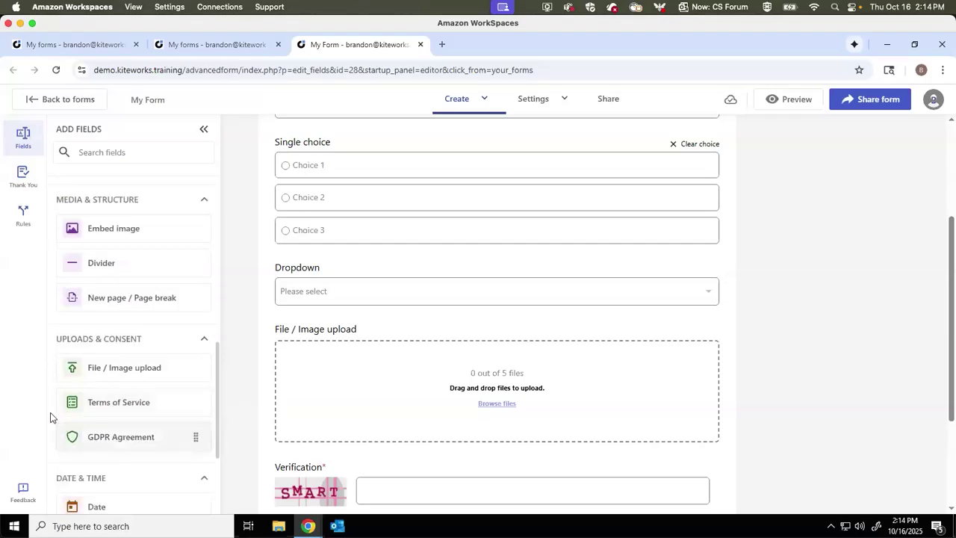
{"action": "scroll", "coordinate": [51, 418], "scroll_direction": "down", "scroll_amount": 2}
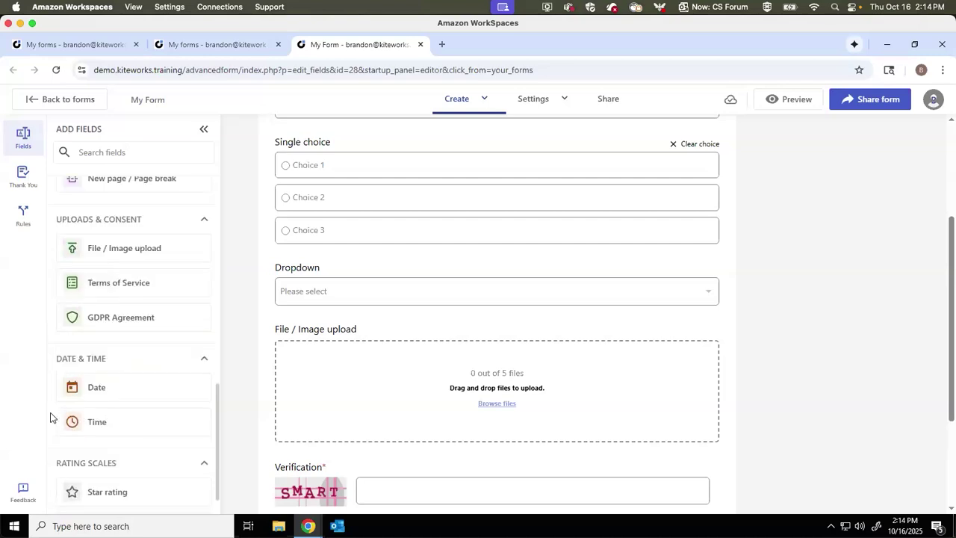
{"action": "scroll", "coordinate": [50, 417], "scroll_direction": "down", "scroll_amount": 1}
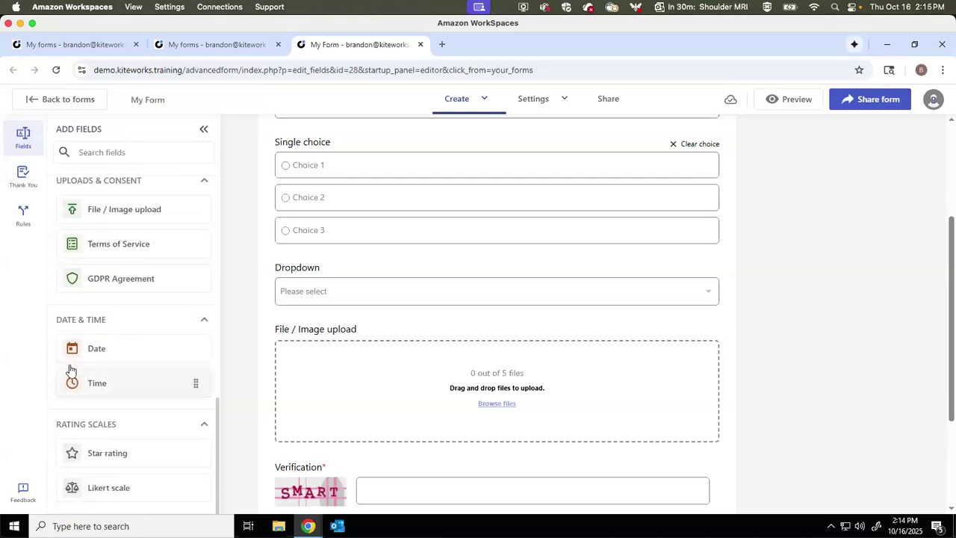
{"action": "scroll", "coordinate": [54, 389], "scroll_direction": "down", "scroll_amount": 1}
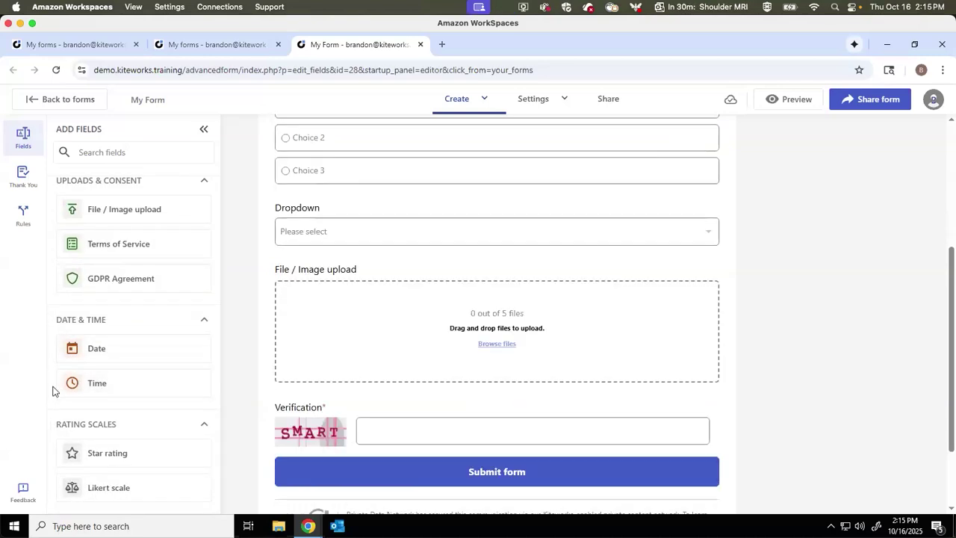
{"action": "left_click", "coordinate": [323, 408]}
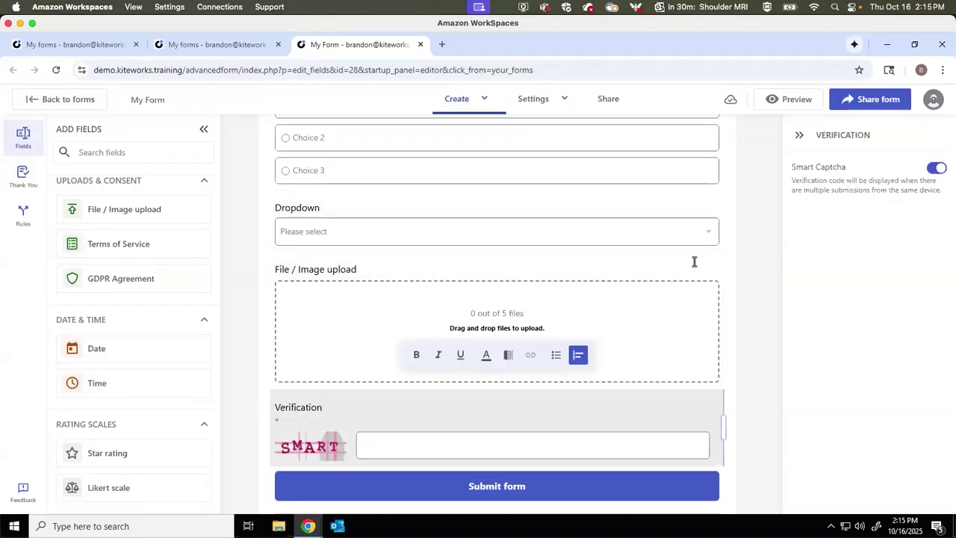
{"action": "left_click", "coordinate": [566, 103]}
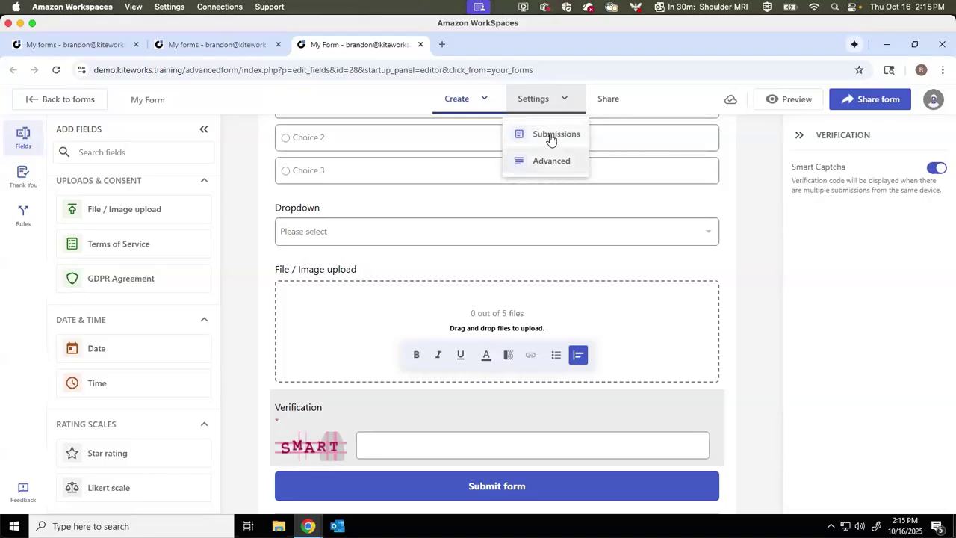
Set the label placement of the Dropdown field to hidden and expand its field details.
{"action": "left_click", "coordinate": [678, 206]}
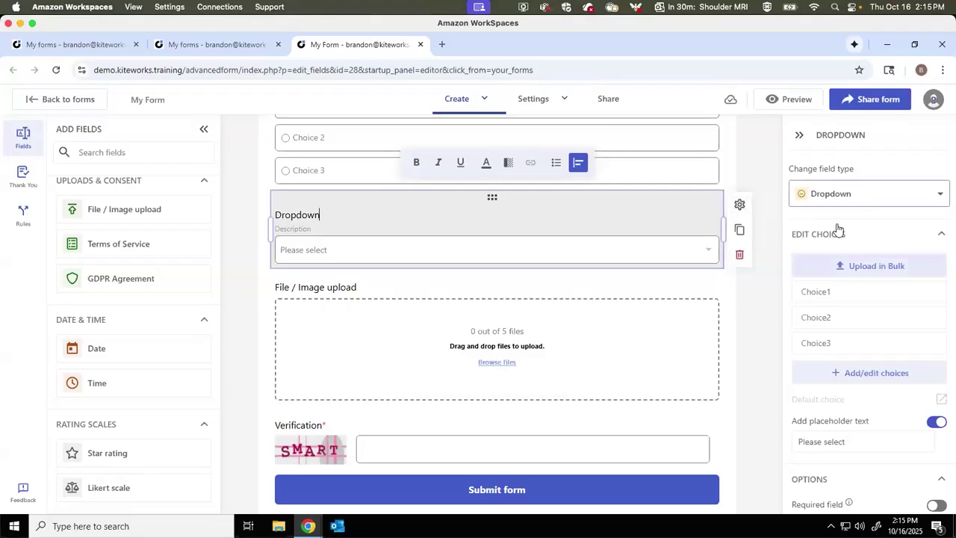
{"action": "scroll", "coordinate": [865, 327], "scroll_direction": "down", "scroll_amount": 1}
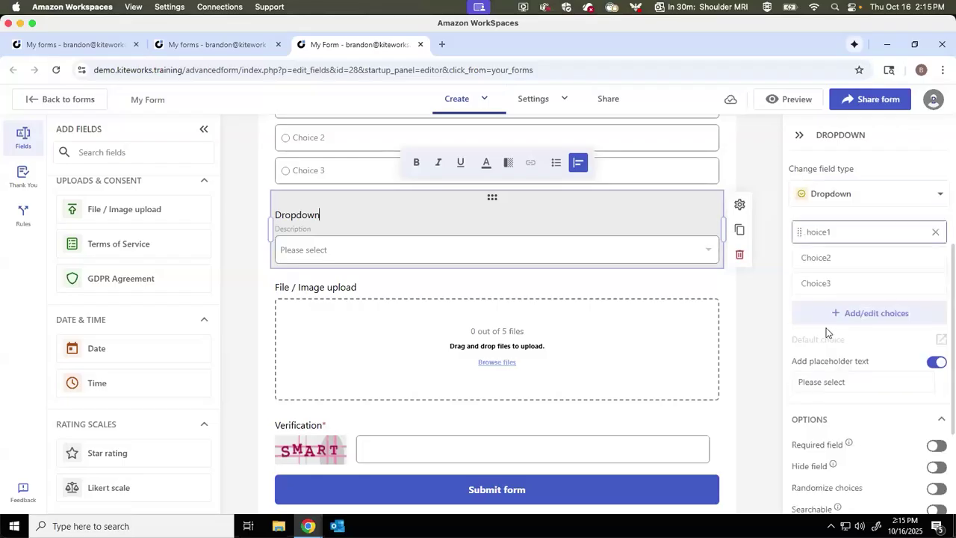
{"action": "scroll", "coordinate": [802, 286], "scroll_direction": "down", "scroll_amount": 2}
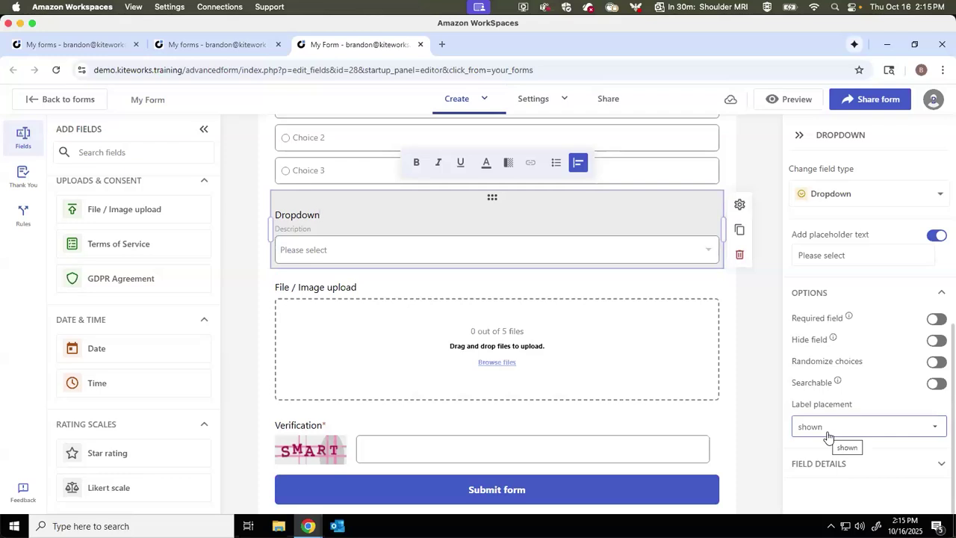
{"action": "left_click", "coordinate": [829, 463]}
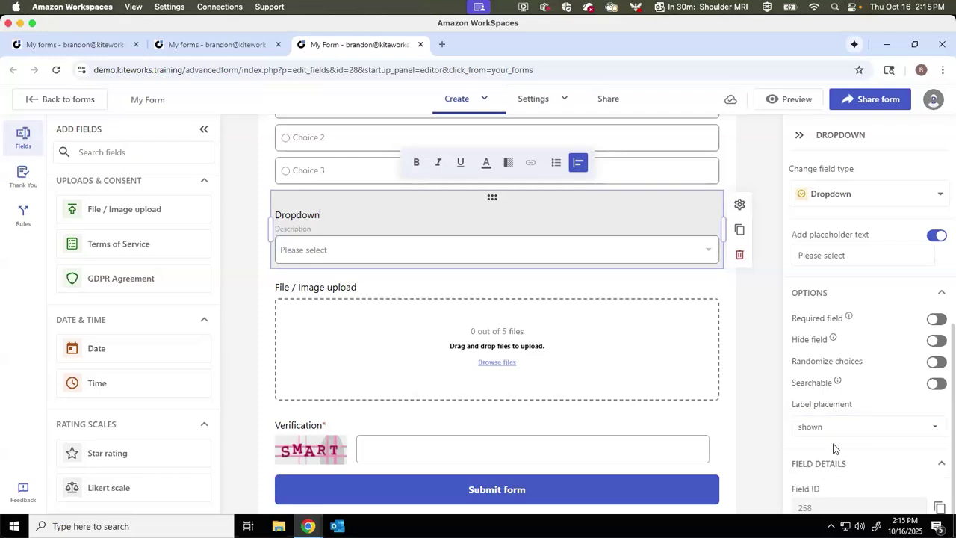
{"action": "scroll", "coordinate": [834, 448], "scroll_direction": "down", "scroll_amount": 1}
{"action": "left_click", "coordinate": [834, 380]}
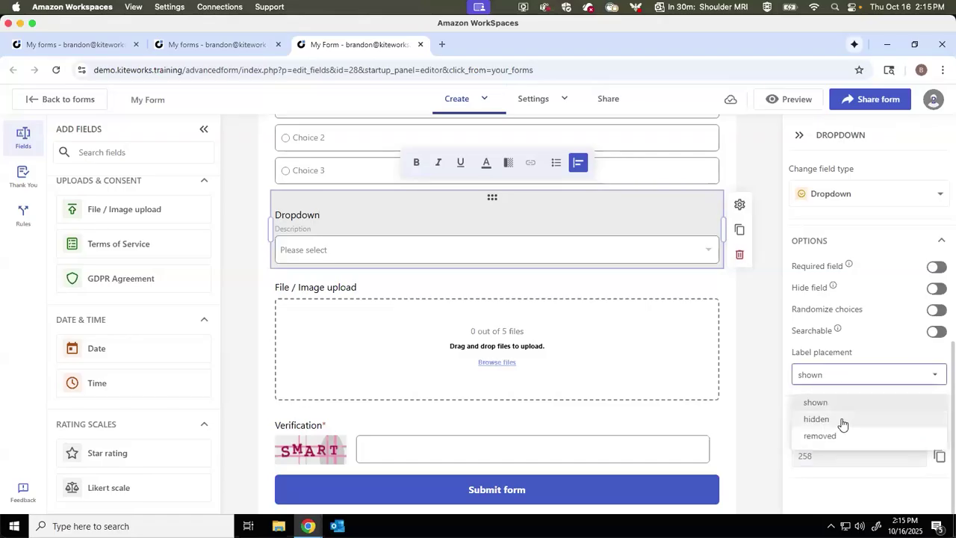
{"action": "left_click", "coordinate": [817, 420]}
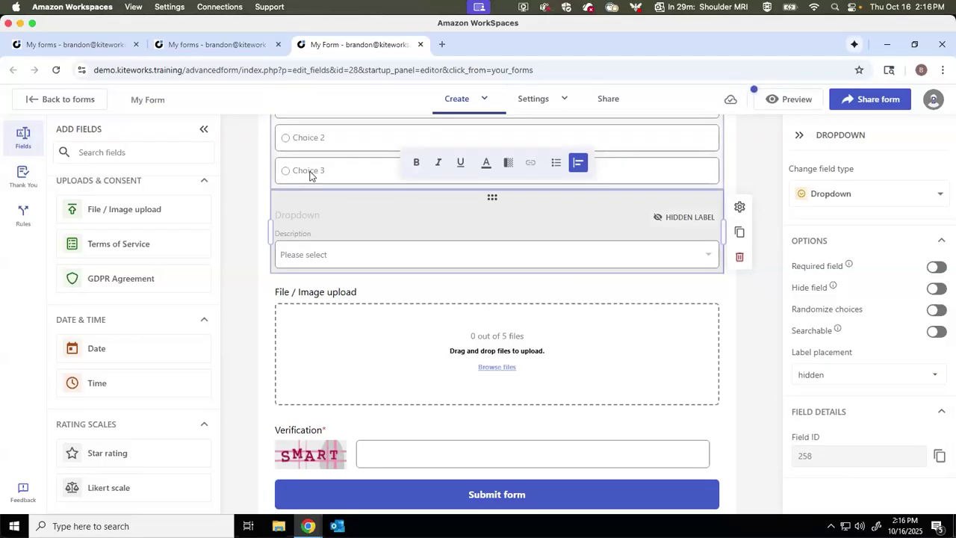
Open the form's advanced settings and examine the Accessibility and Reference ID prefix options.
{"action": "left_click", "coordinate": [560, 111]}
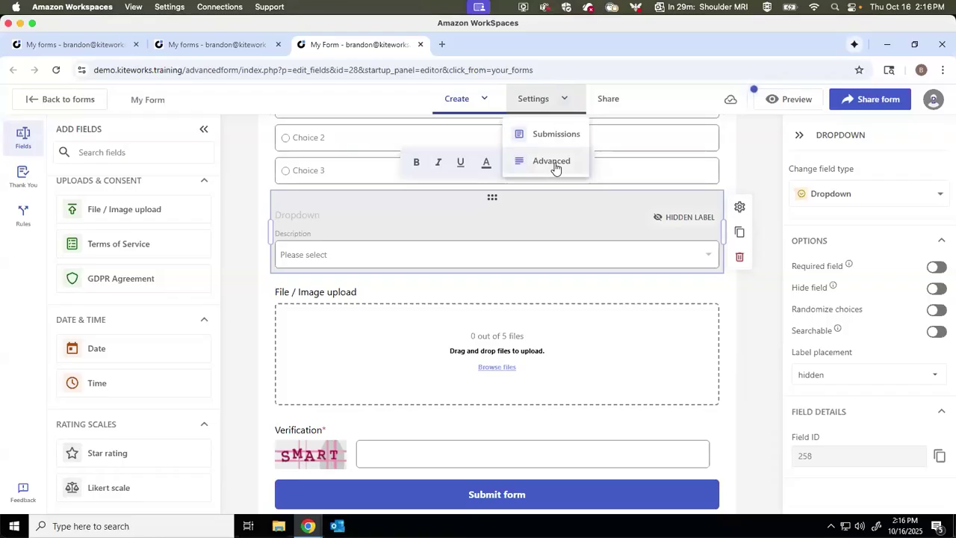
{"action": "left_click", "coordinate": [554, 164]}
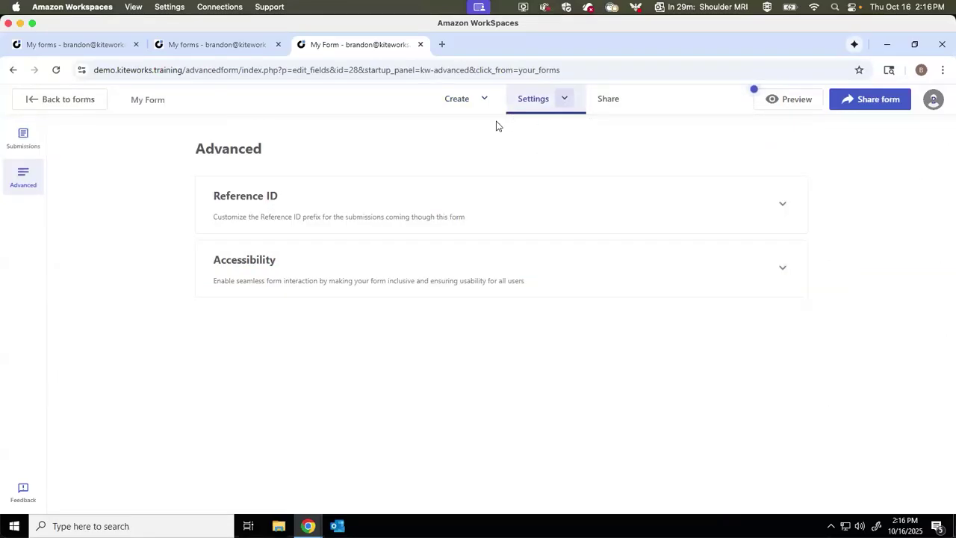
{"action": "left_click", "coordinate": [252, 273]}
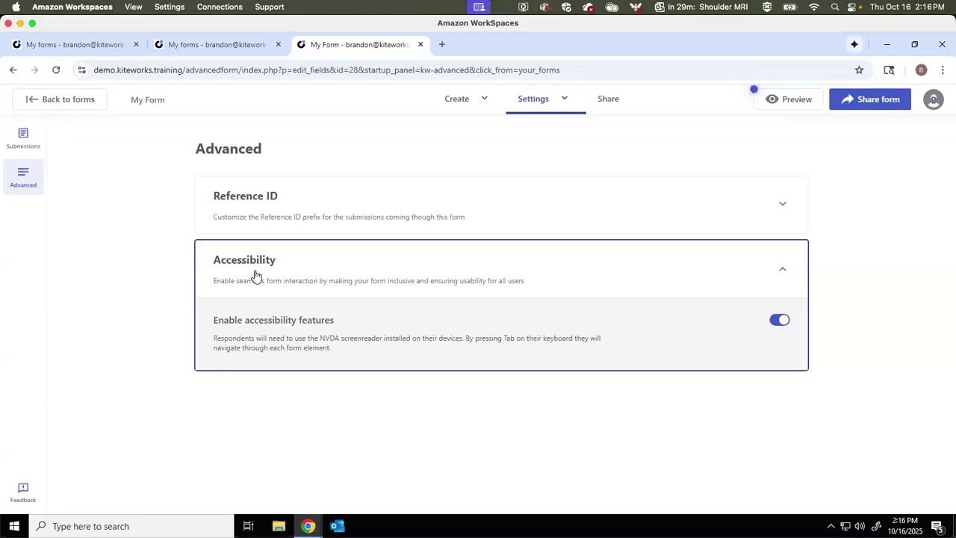
{"action": "left_click", "coordinate": [254, 215]}
{"action": "left_click", "coordinate": [253, 288]}
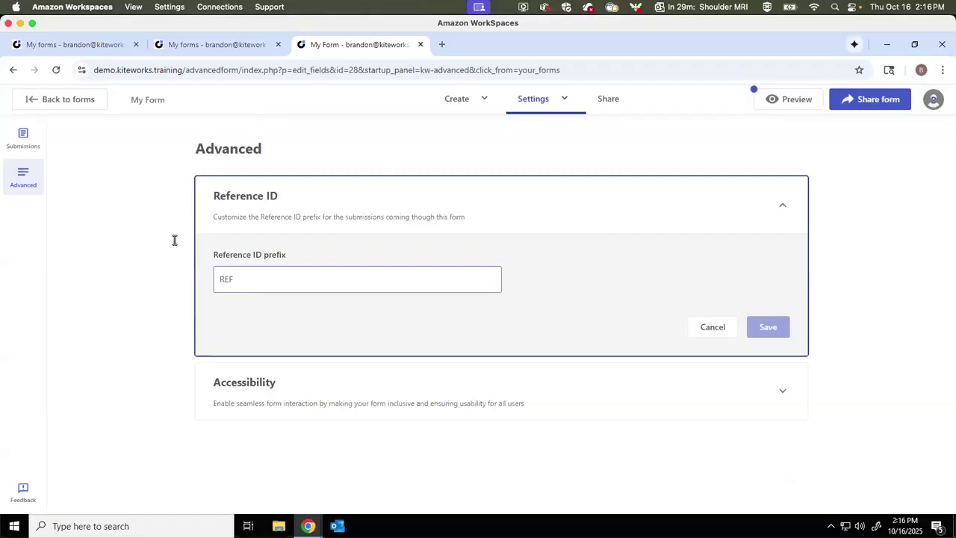
Review the form's submissions settings, covering the storage location, member access, CSV file name and individual submission options.
{"action": "left_click", "coordinate": [17, 147]}
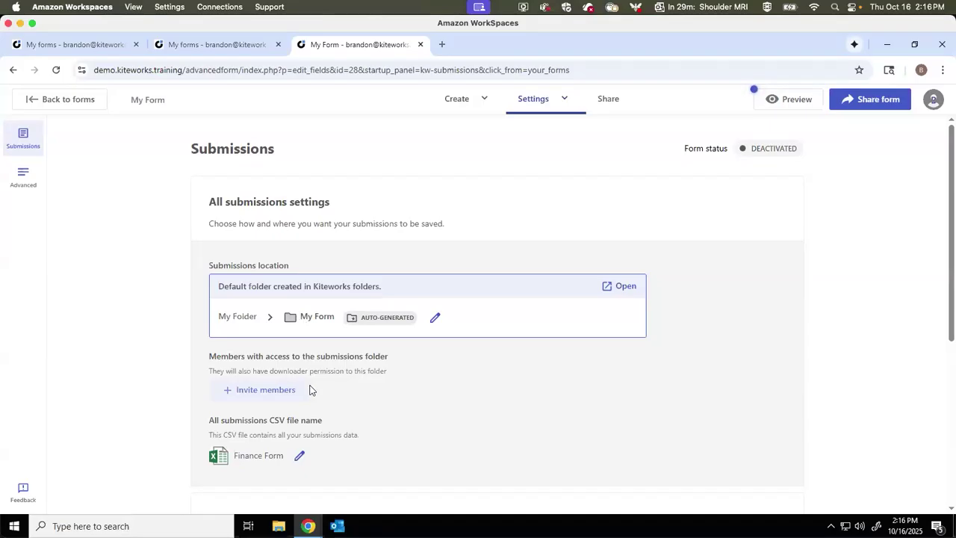
{"action": "scroll", "coordinate": [311, 385], "scroll_direction": "down", "scroll_amount": 1}
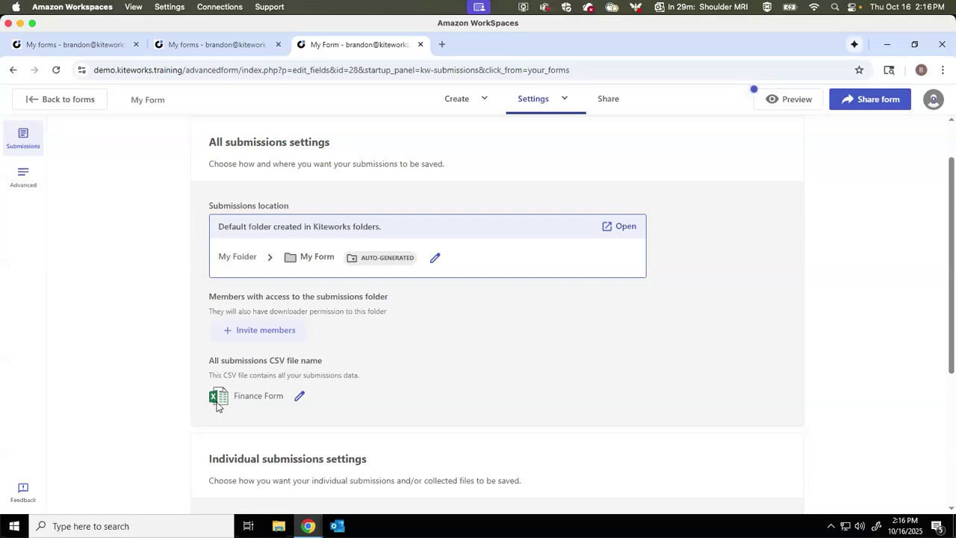
{"action": "scroll", "coordinate": [440, 379], "scroll_direction": "down", "scroll_amount": 1}
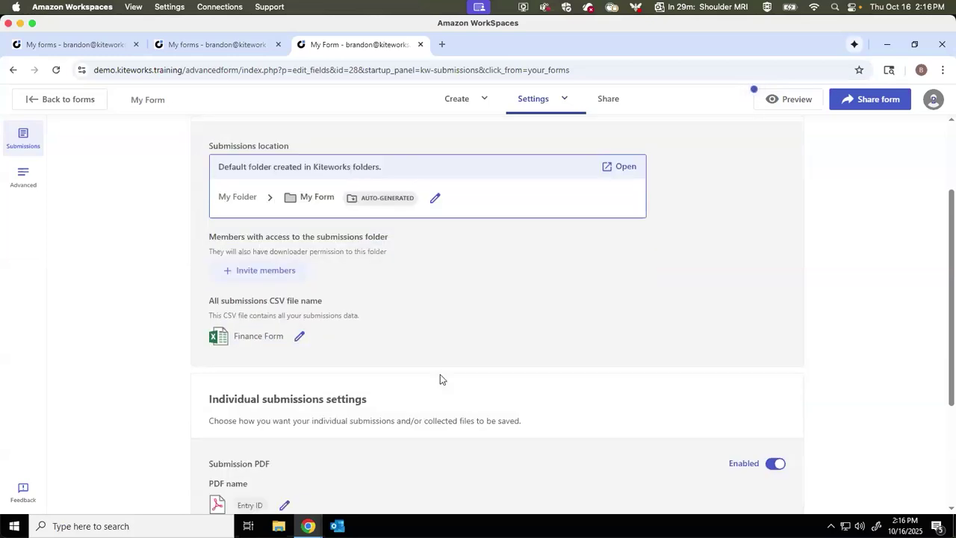
{"action": "scroll", "coordinate": [441, 378], "scroll_direction": "down", "scroll_amount": 1}
{"action": "scroll", "coordinate": [441, 379], "scroll_direction": "down", "scroll_amount": 2}
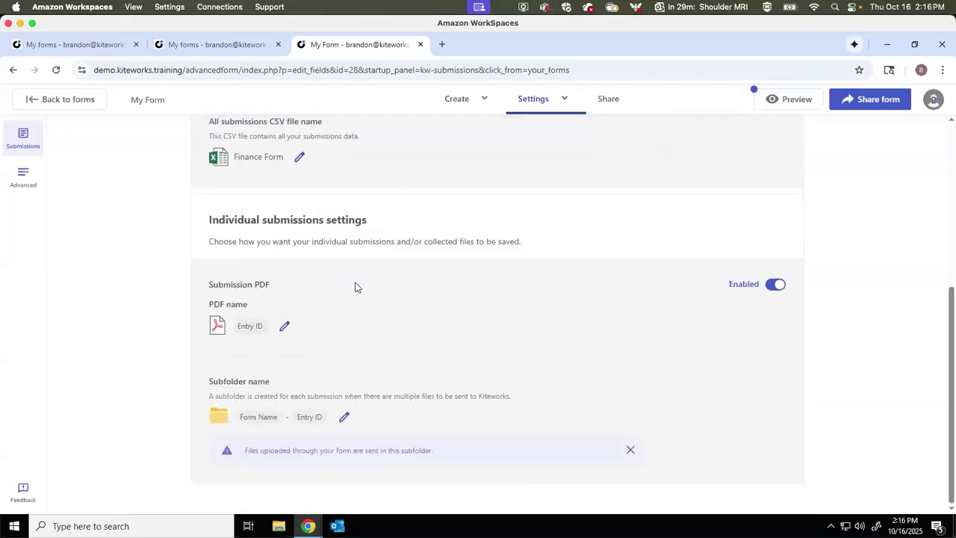
Examine the variables available for the submission PDF name and the subfolder name, leaving both names as they are.
{"action": "left_click", "coordinate": [285, 327]}
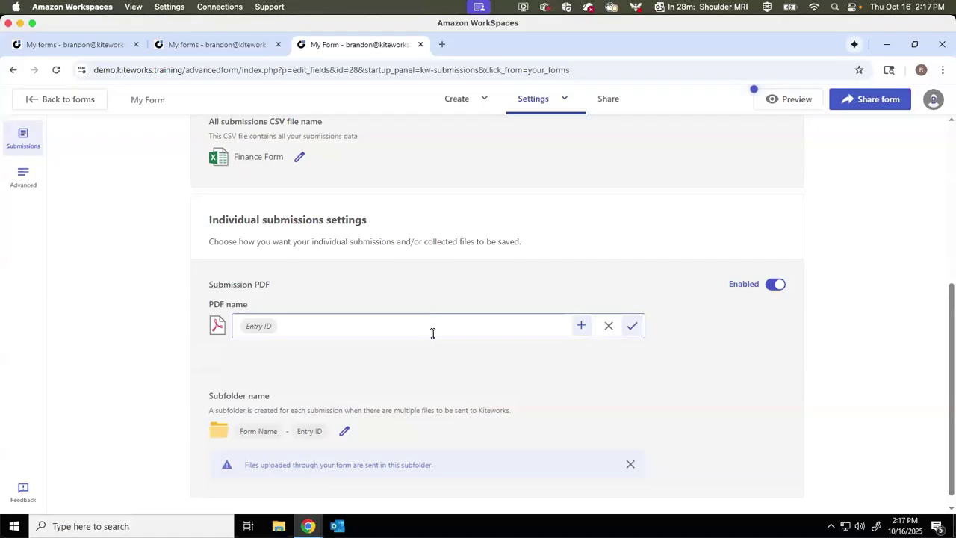
{"action": "left_click", "coordinate": [581, 326]}
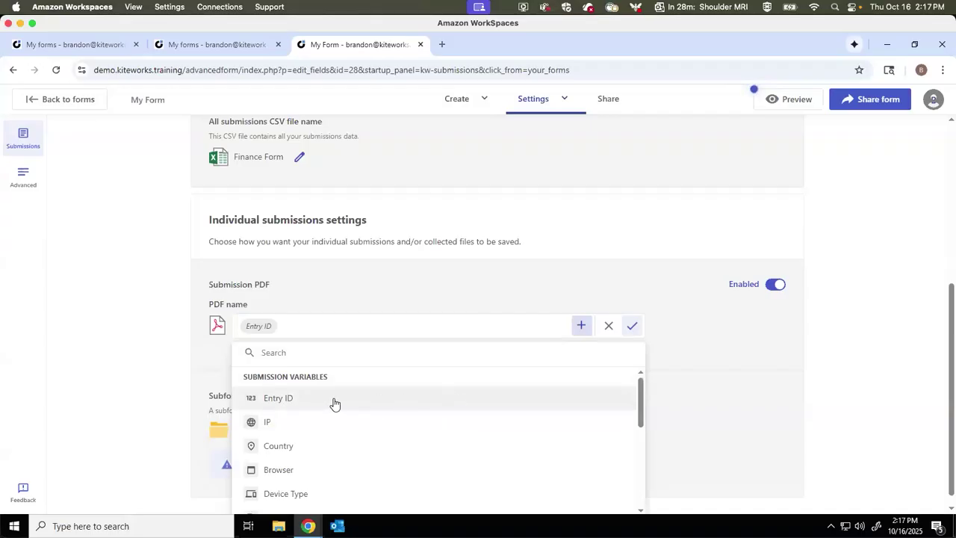
{"action": "scroll", "coordinate": [335, 403], "scroll_direction": "down", "scroll_amount": 1}
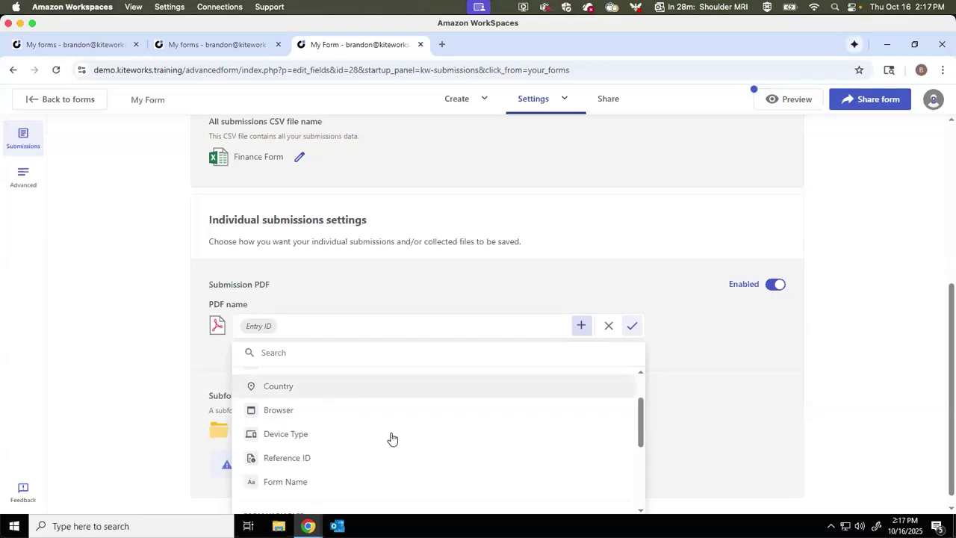
{"action": "scroll", "coordinate": [392, 439], "scroll_direction": "down", "scroll_amount": 2}
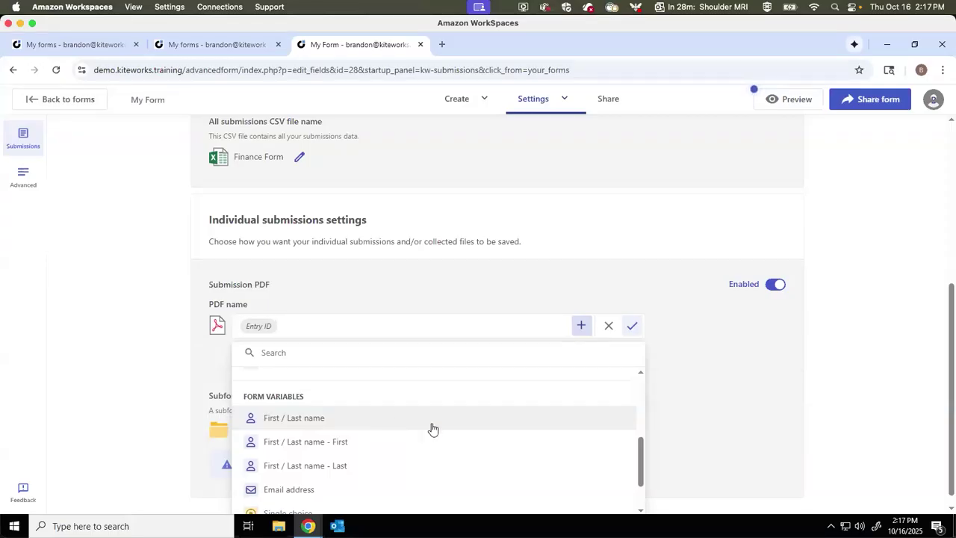
{"action": "left_click", "coordinate": [751, 390]}
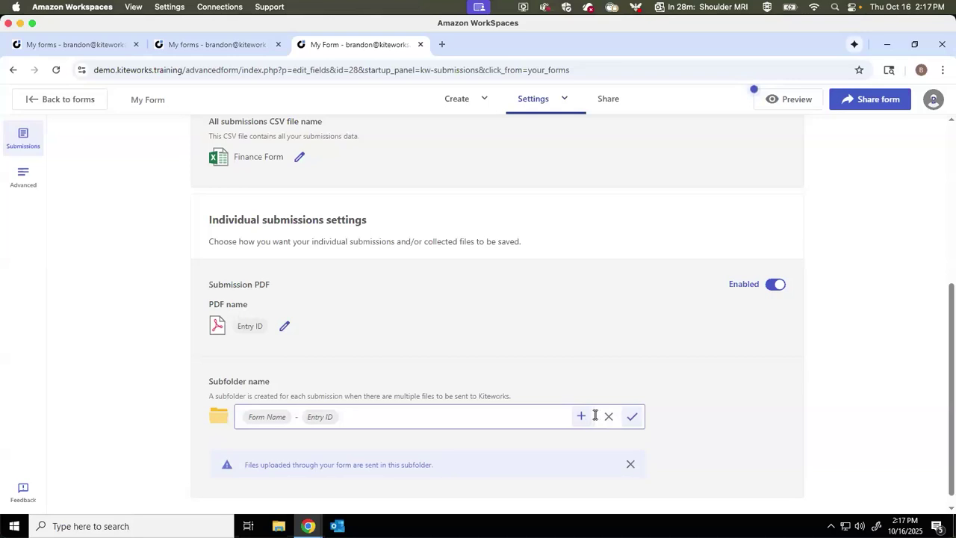
{"action": "left_click", "coordinate": [582, 417]}
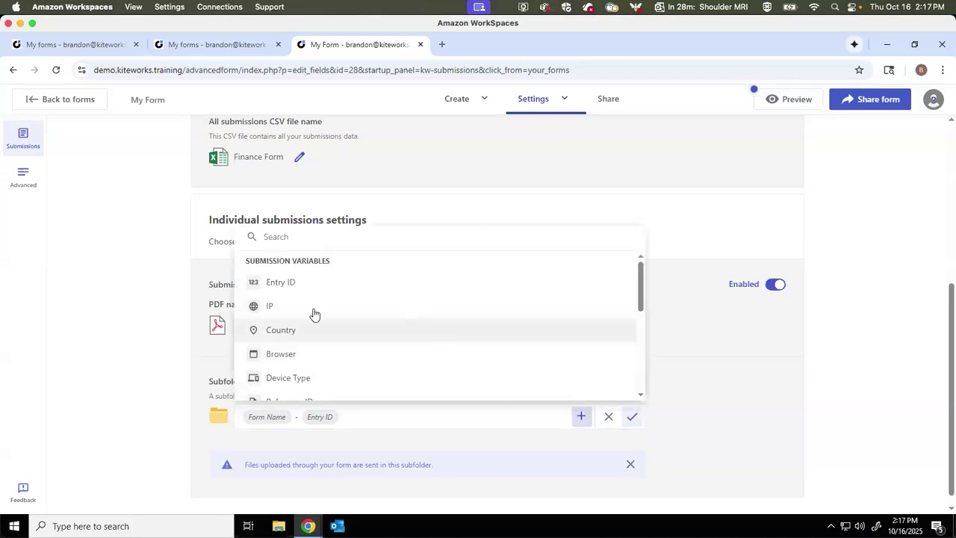
{"action": "left_click", "coordinate": [747, 398]}
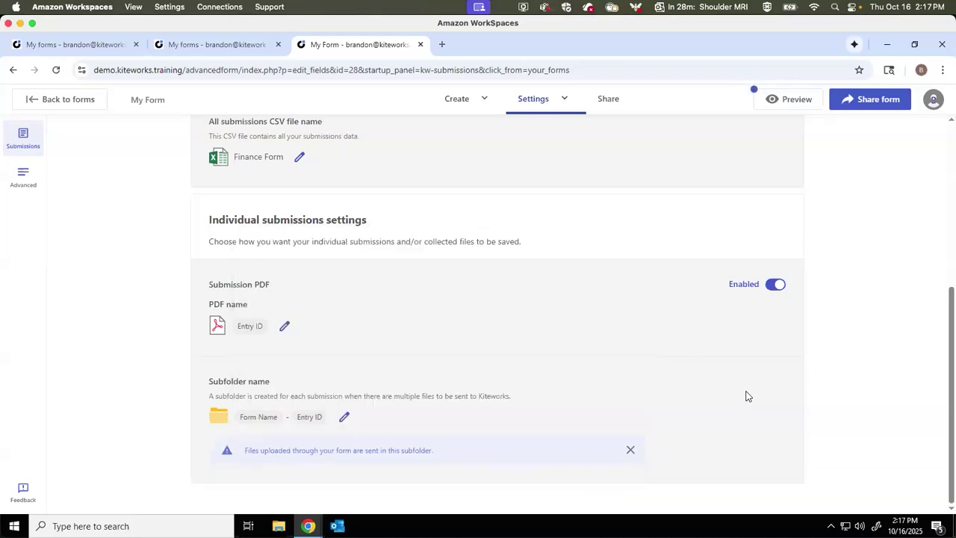